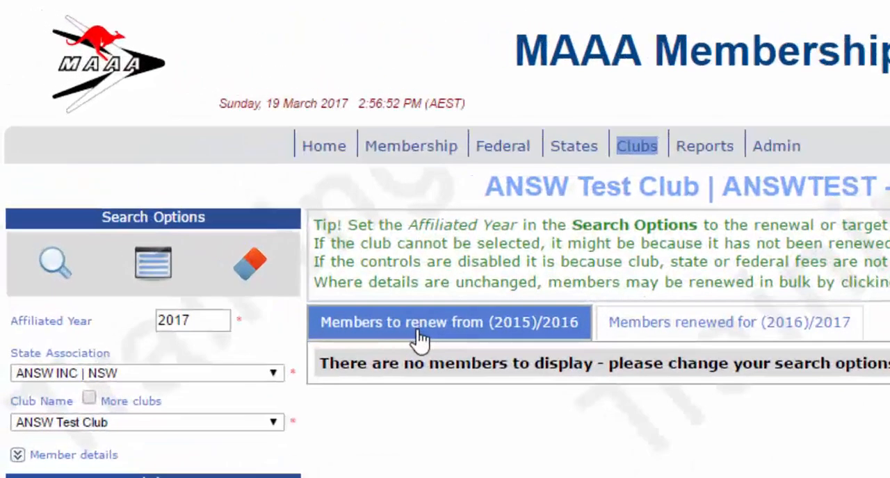
Step: View the members renewed for (2016)/2017 and start the new member wizard for ANSW Test Club
click(559, 338)
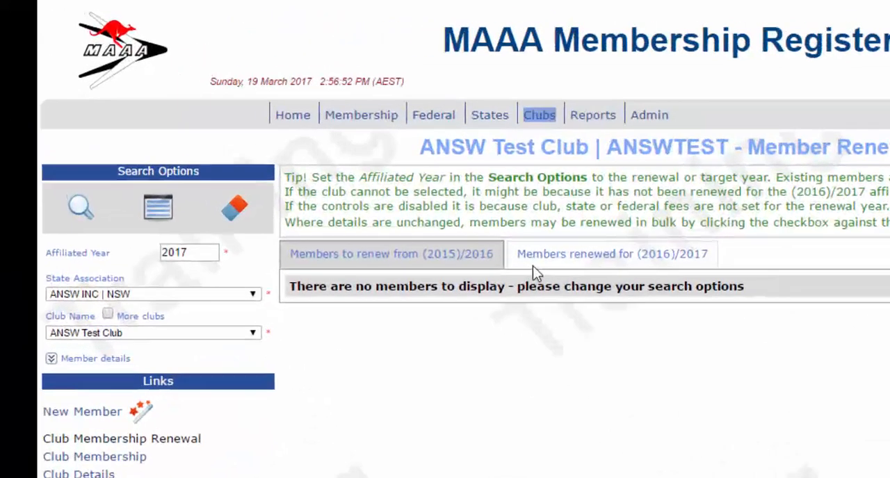
click(294, 147)
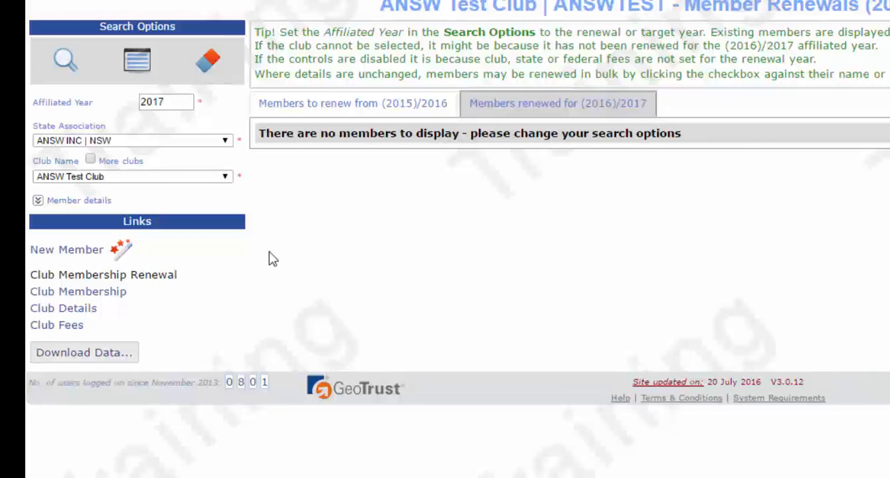
click(56, 258)
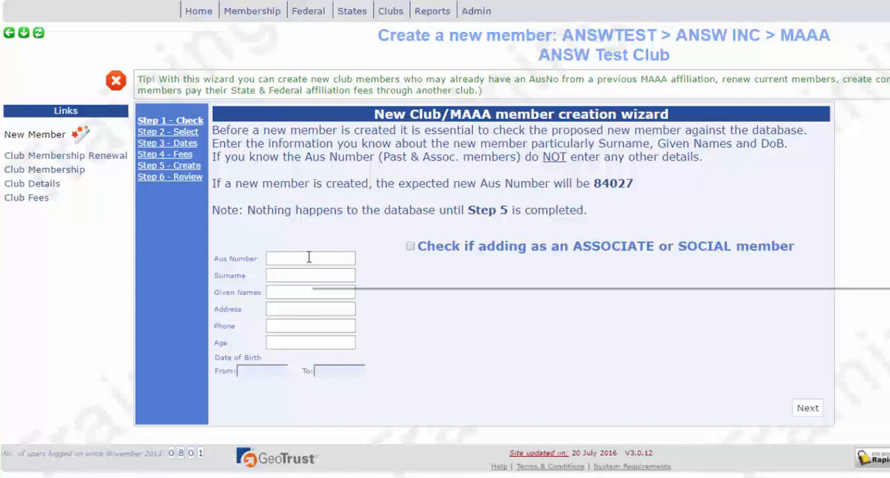
mouse_move(309, 258)
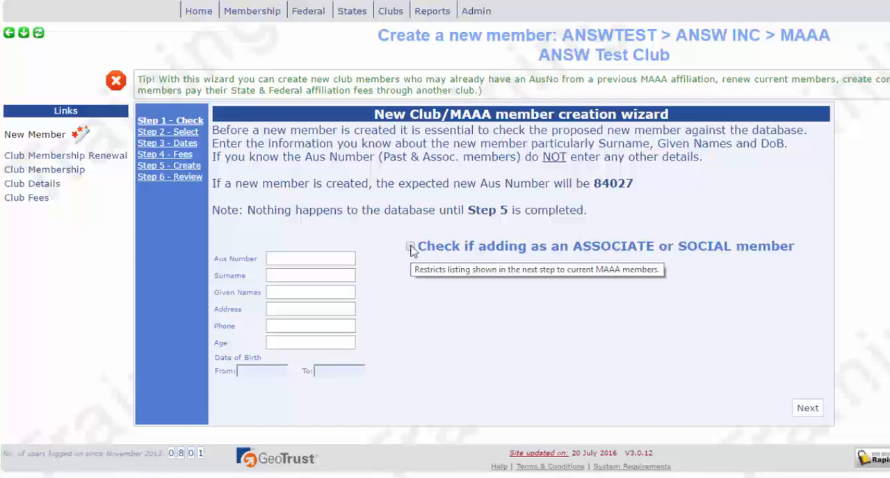
Step: Check the proposed member's surname and given name against existing records and continue to the dates step
click(322, 276)
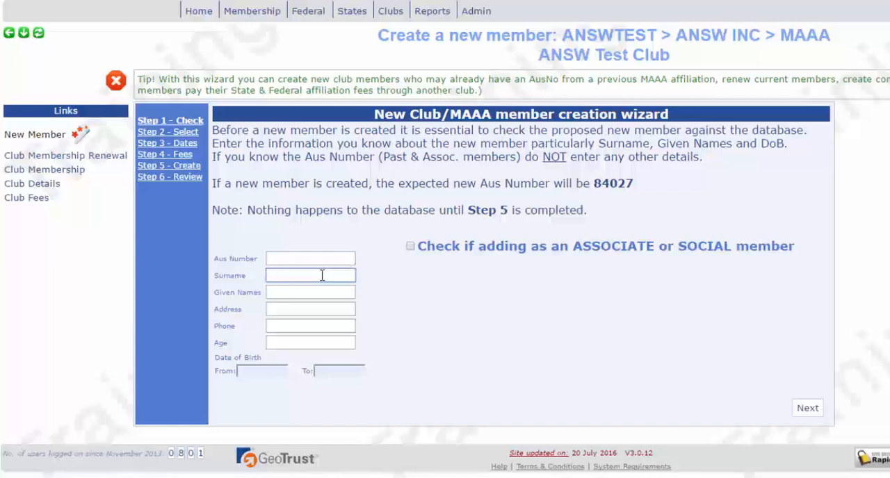
text(Wright)
key(Tab)
text(O)
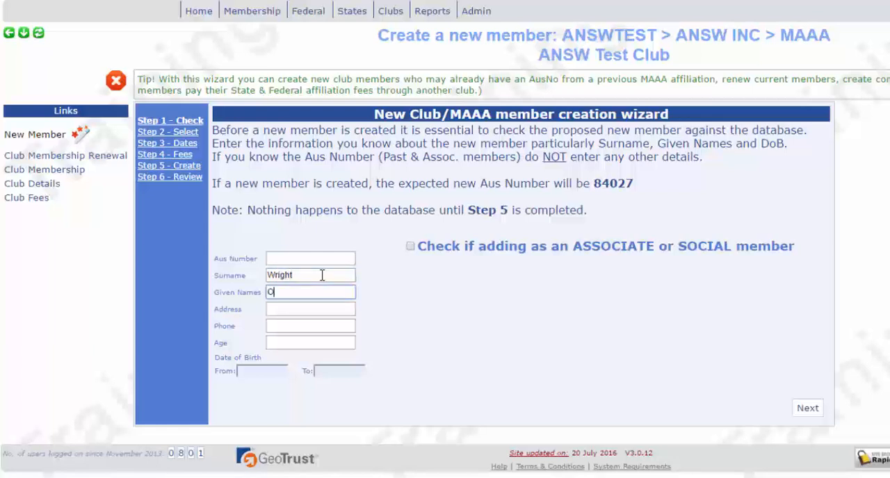
text(rville)
click(804, 410)
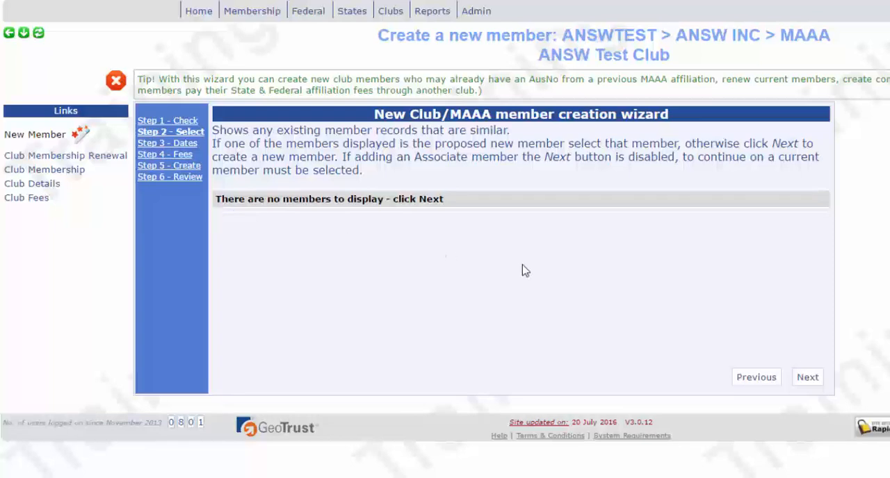
click(808, 378)
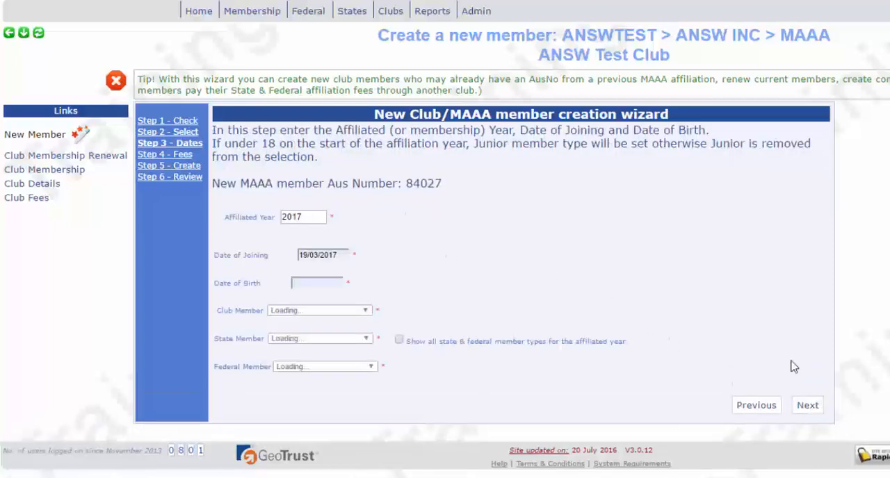
Step: Enter the new member's date of birth
click(324, 279)
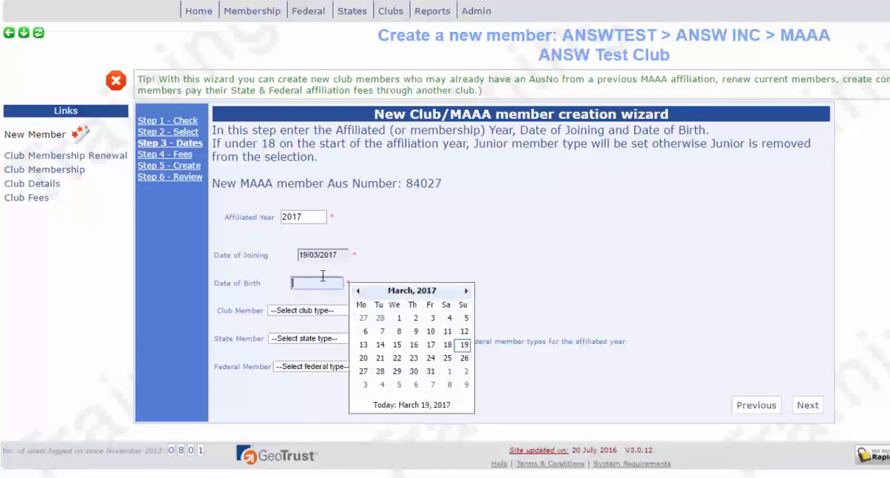
text(01/01/1980)
key(Tab)
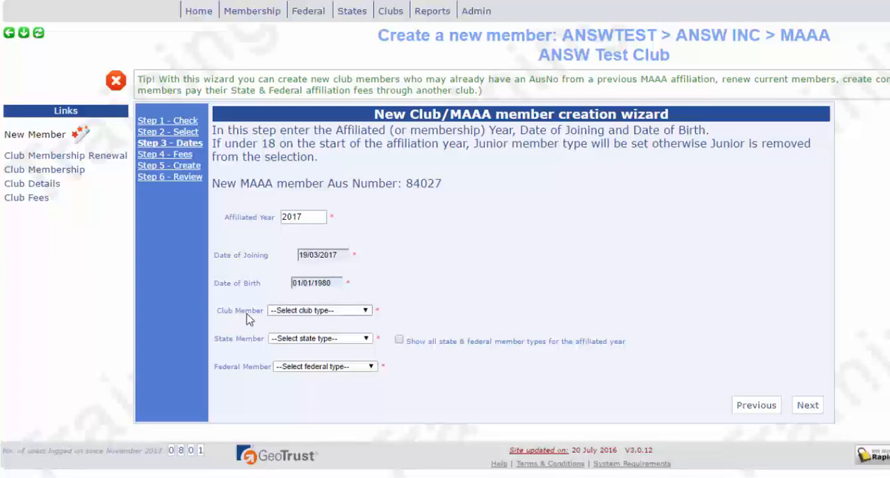
Step: Set the club type to Senior, state type to Senior Send No Mail and federal type to Senior, then accept the default fees
click(365, 310)
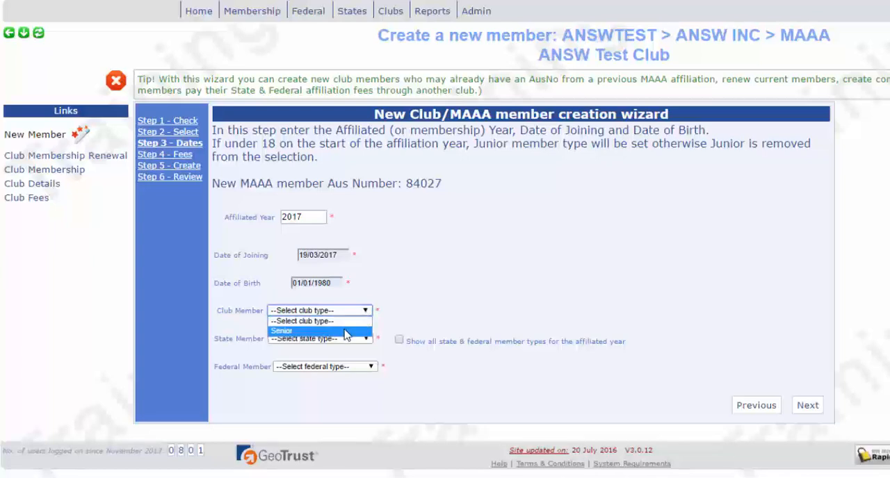
click(345, 332)
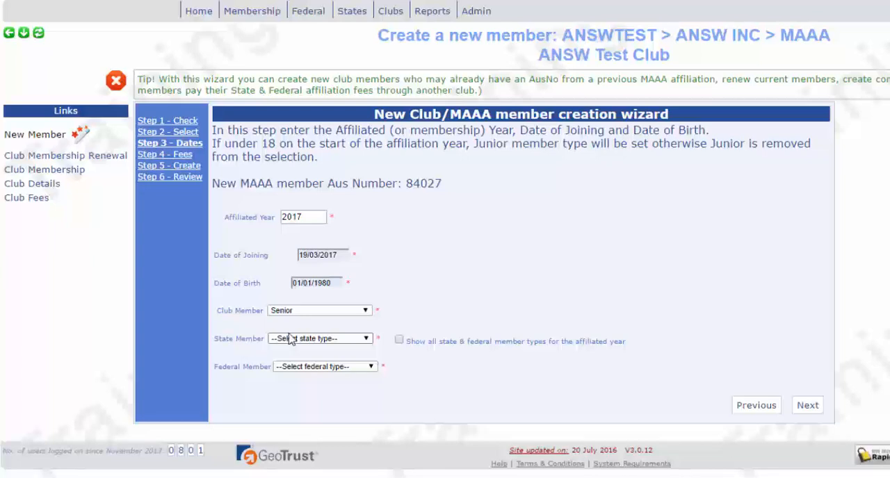
click(367, 343)
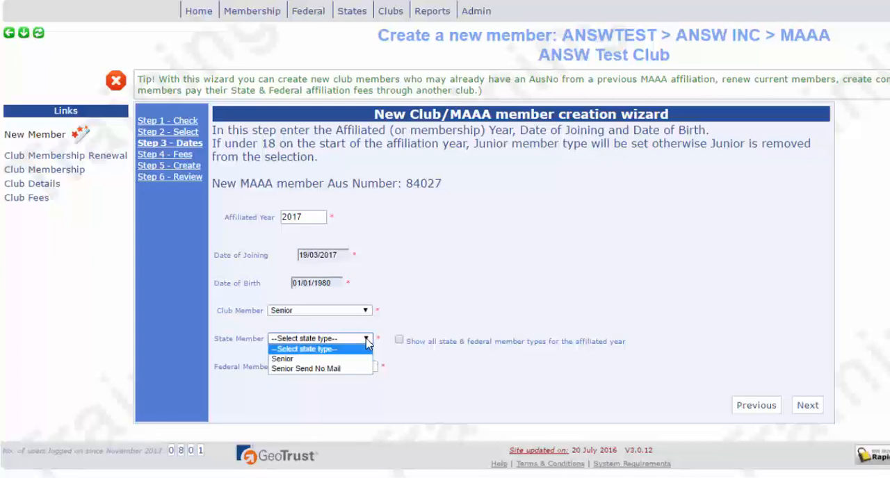
click(317, 373)
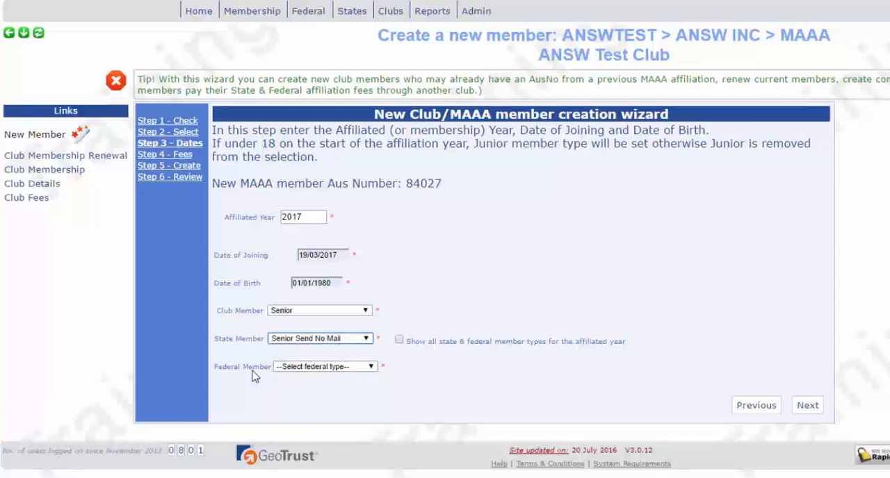
click(371, 367)
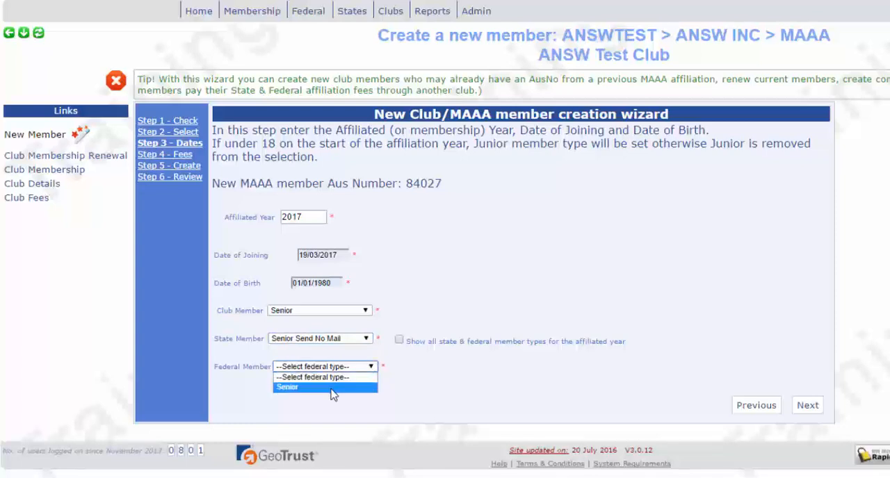
click(333, 391)
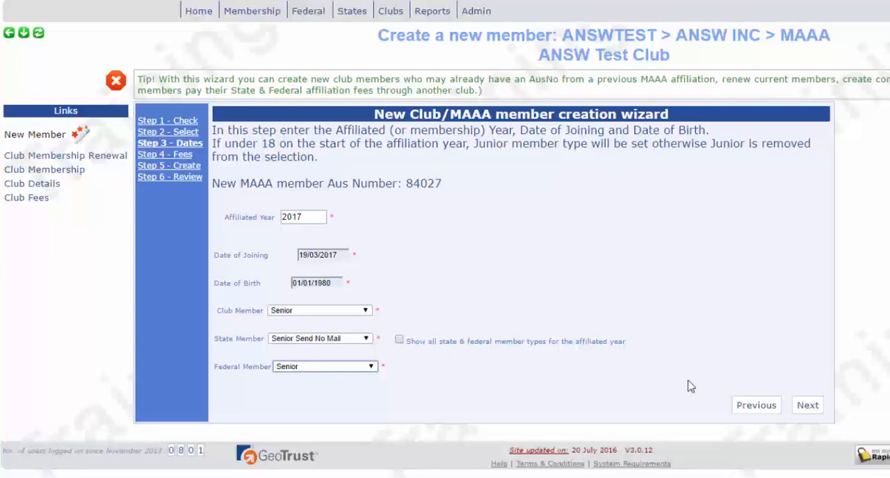
click(804, 412)
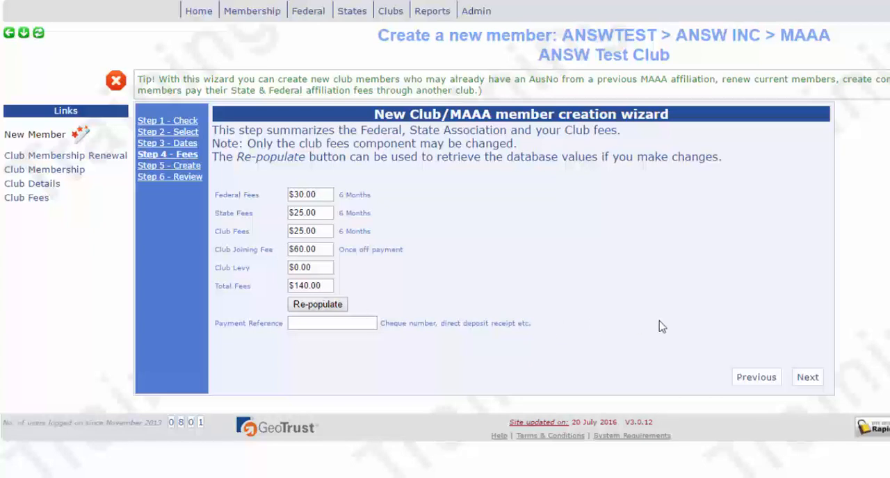
click(808, 379)
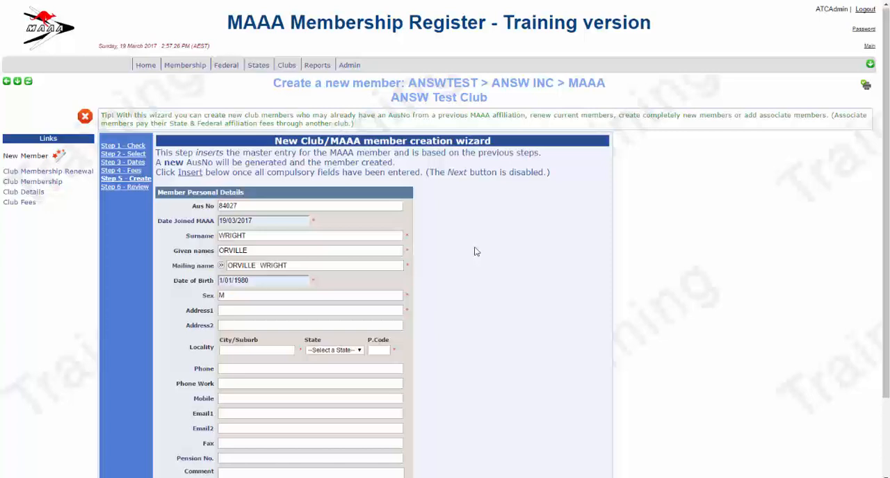
Step: Fill in the member's street address and choose the matching suburb, state and postcode suggestion
scroll(547, 258, down, 3)
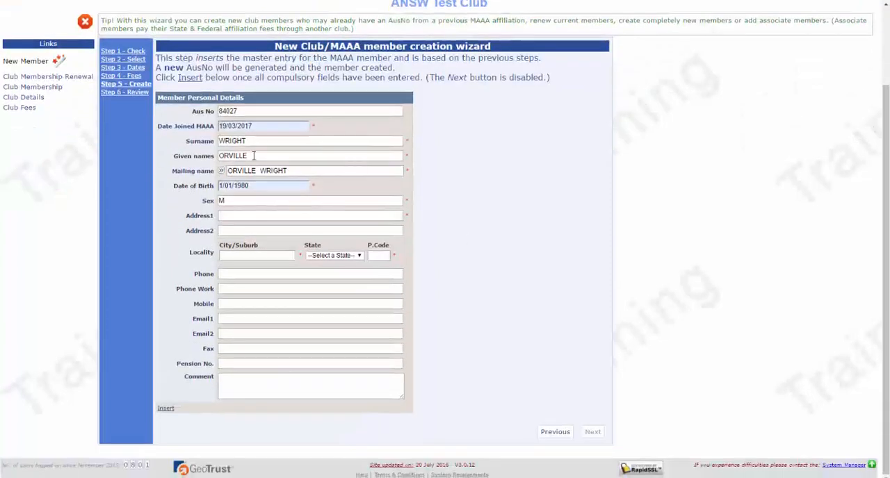
click(247, 215)
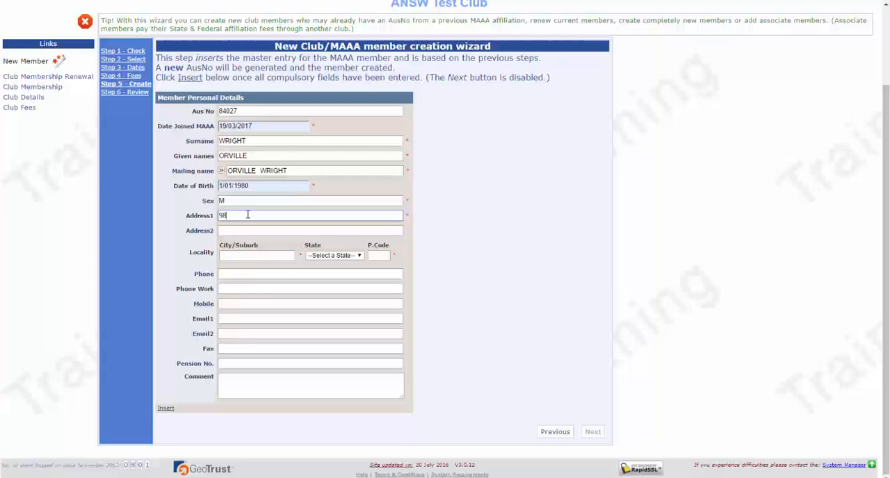
text(98 END OF THE ROAD STREET)
click(242, 253)
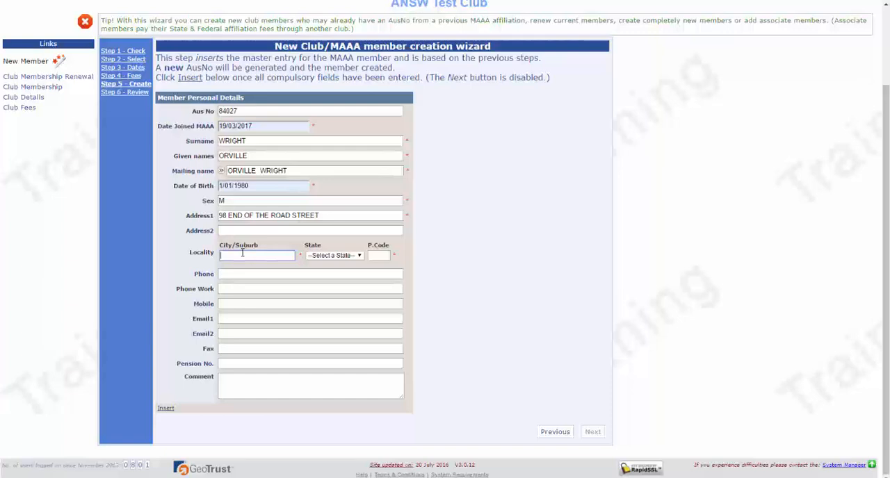
text(h penrith)
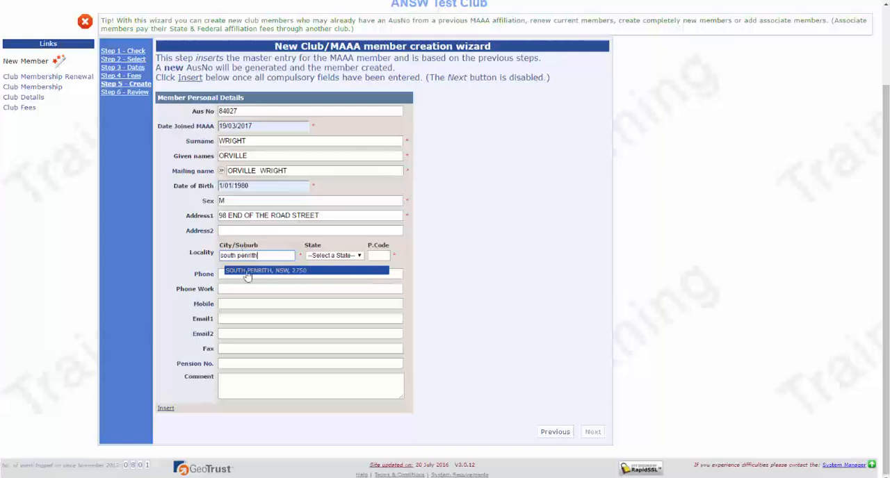
click(247, 271)
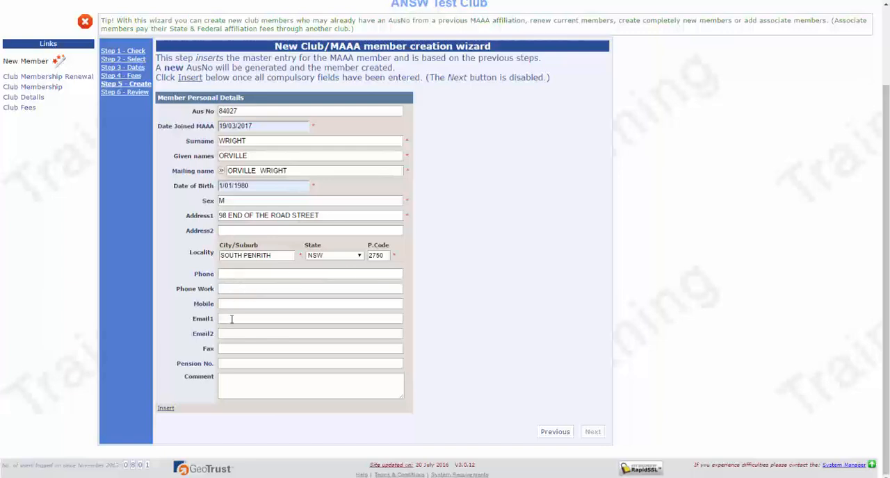
Step: Add the comment "no email address supplied" to the personal details and insert the member record
click(229, 379)
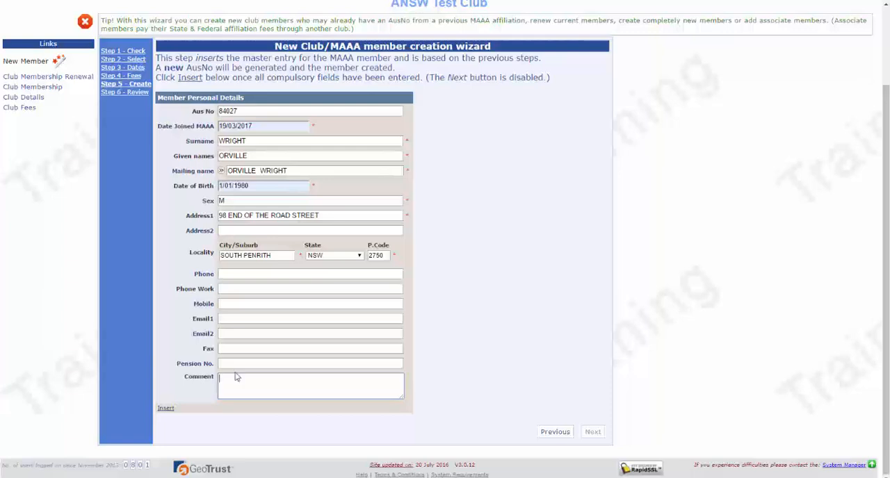
text(no email address supplied)
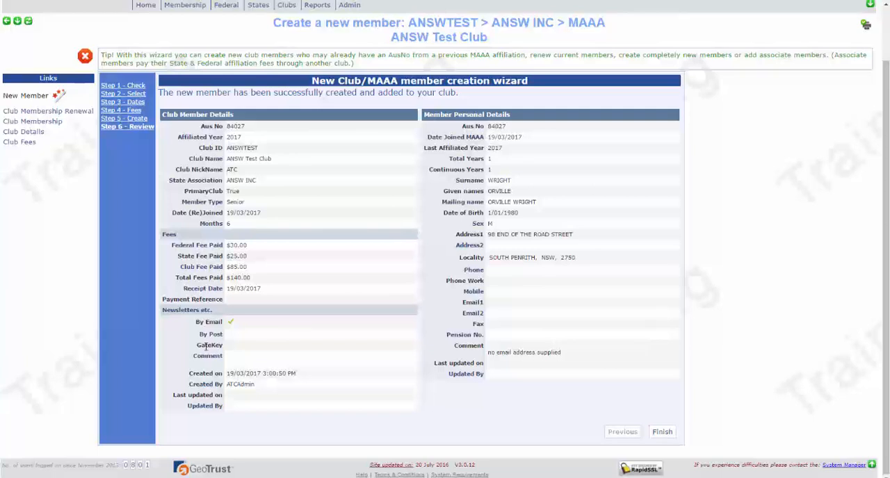
Step: Finish the wizard and select the new member in the renewed members list
click(662, 432)
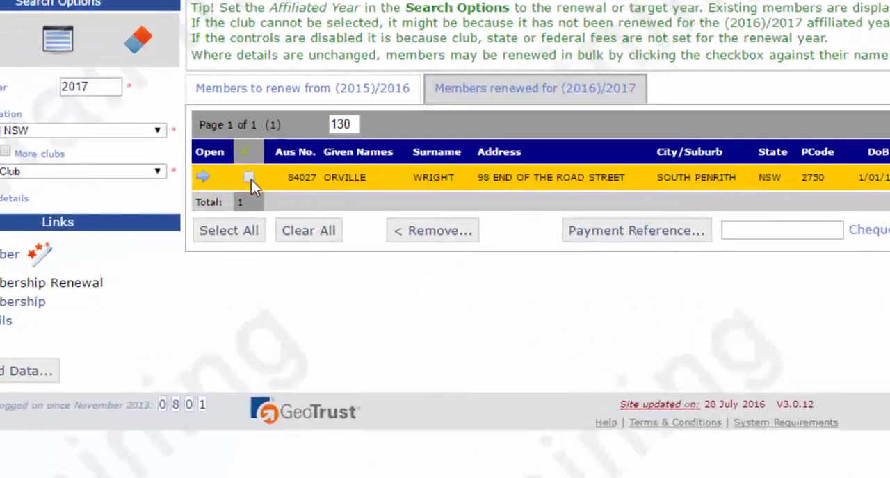
click(249, 178)
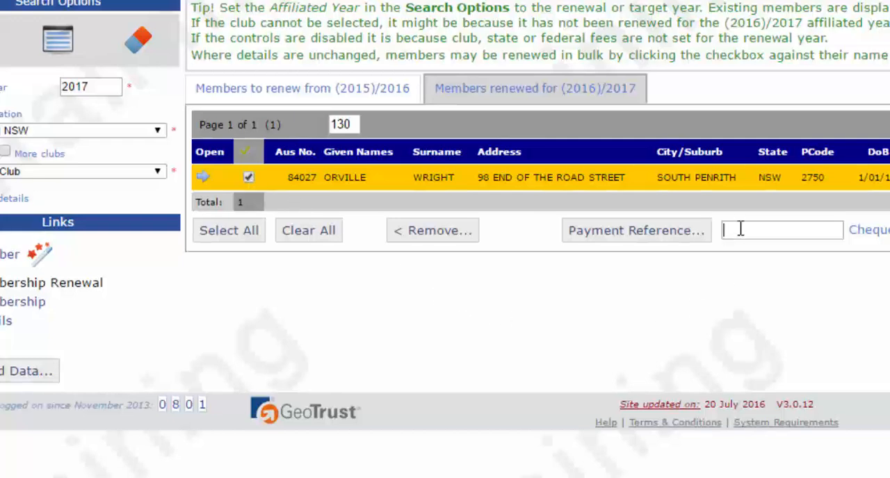
text(Ch)
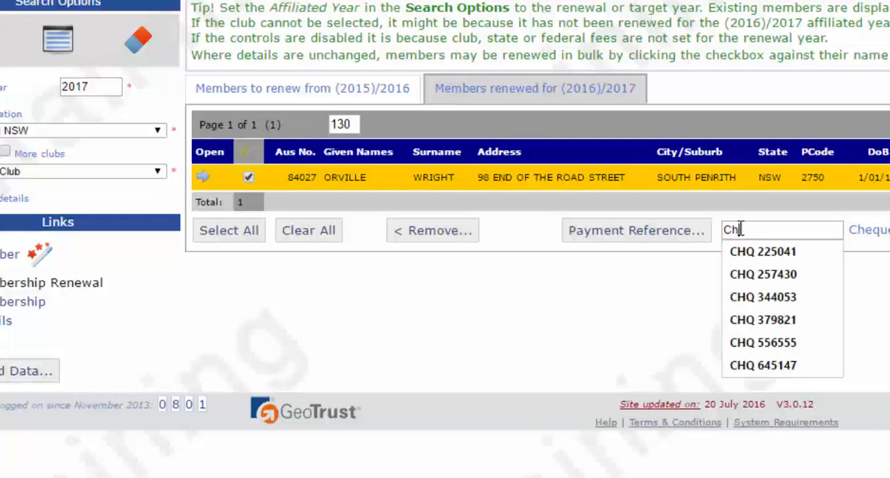
text(q)
key(BackSpace)
key(BackSpace)
key(BackSpace)
Step: Set the selected member's payment reference to "Direct 19-03/2017" and confirm the change
text(Direct 10-12-2016)
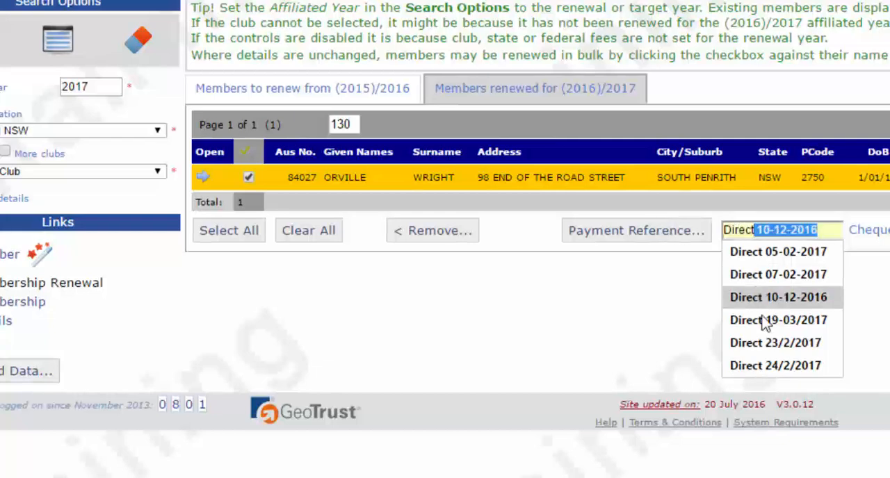
click(764, 321)
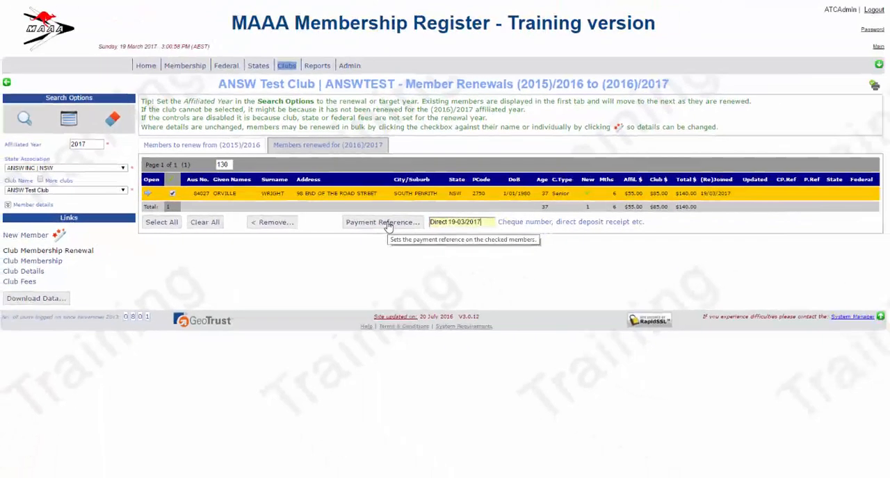
click(388, 222)
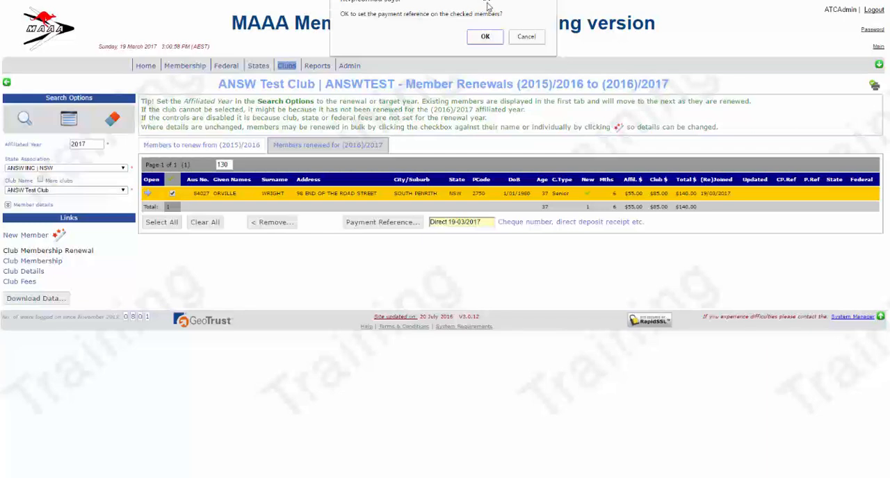
click(486, 38)
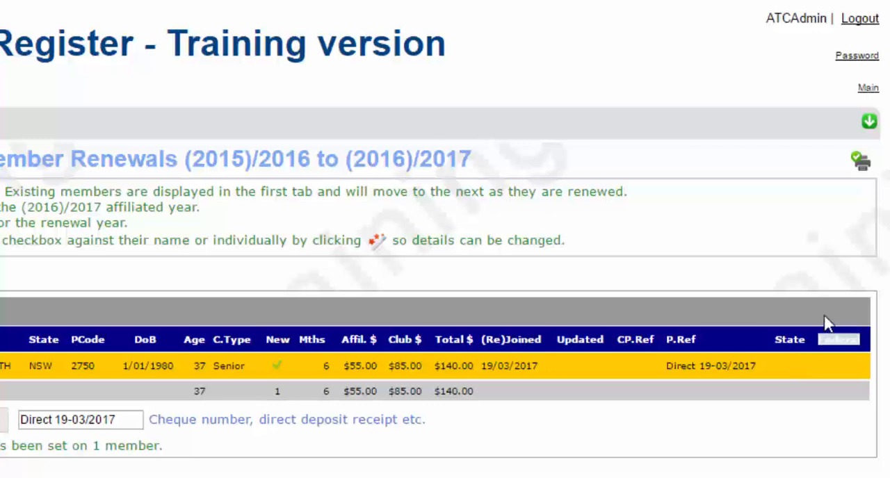
Step: Select the new member's row again in the (2016)/2017 renewed list
double_click(832, 338)
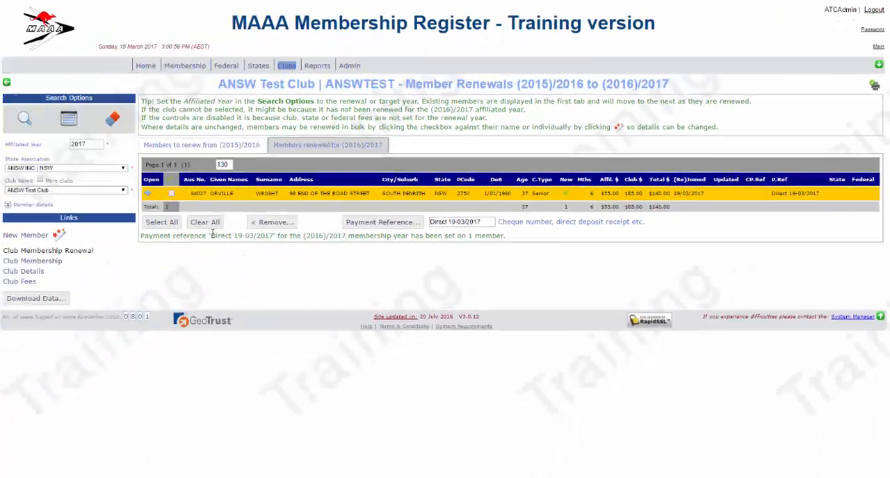
click(171, 193)
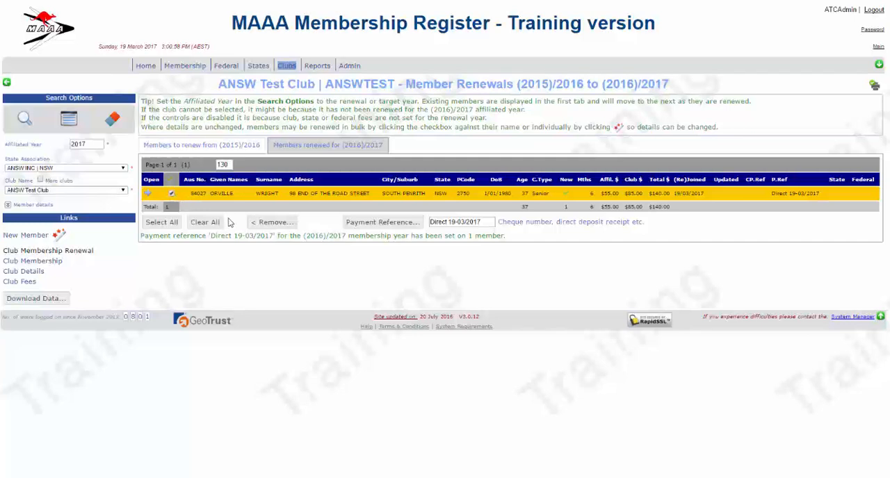